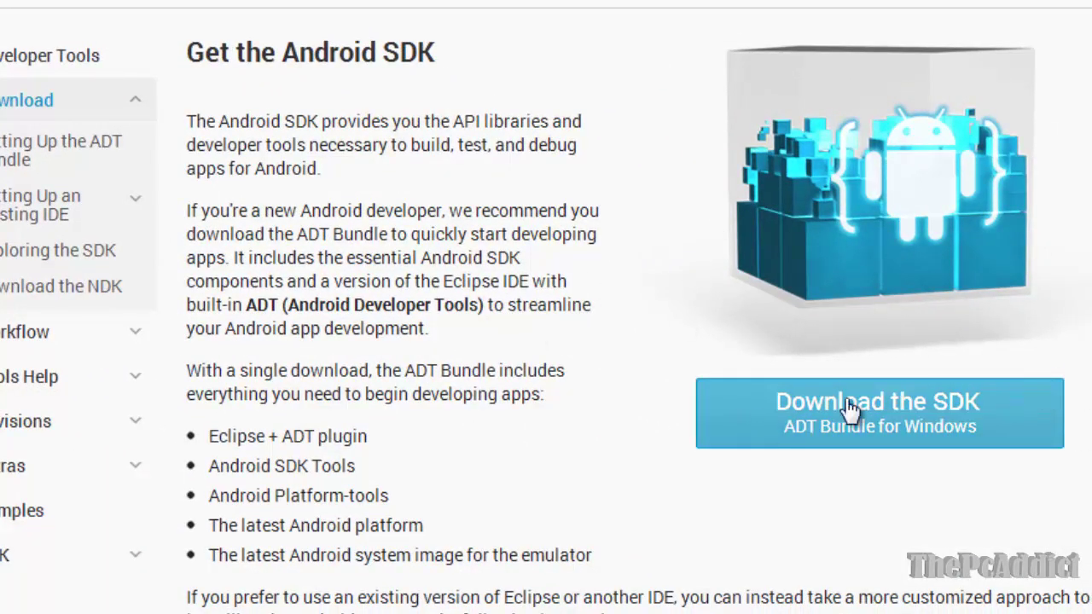
# Examine the ADT Bundle and SDK Tools Only packages offered for other platforms on the Android SDK page.
pyautogui.click(762, 390)
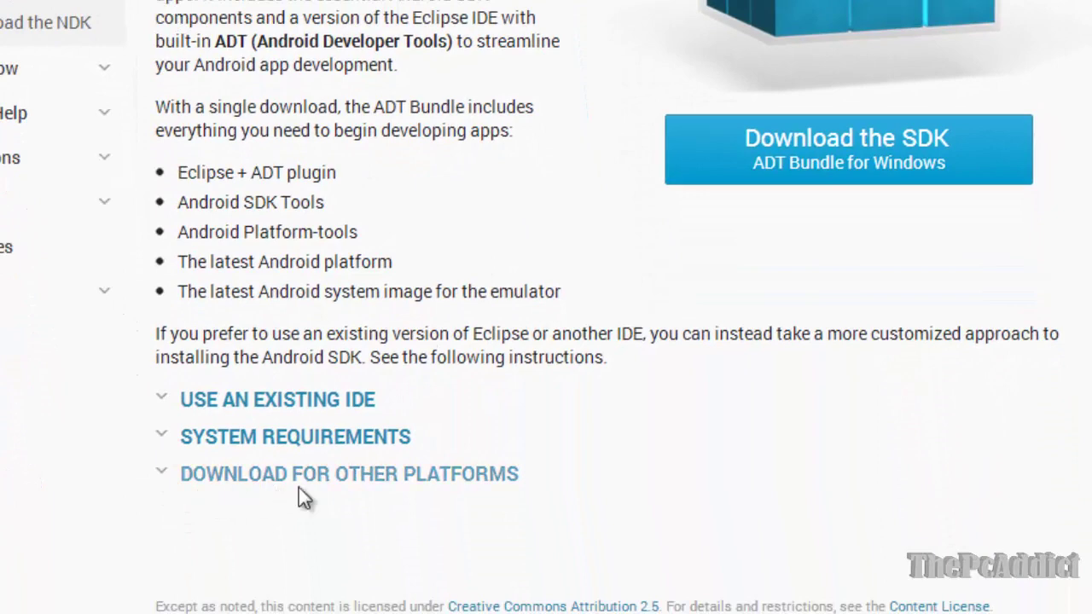
pyautogui.click(166, 474)
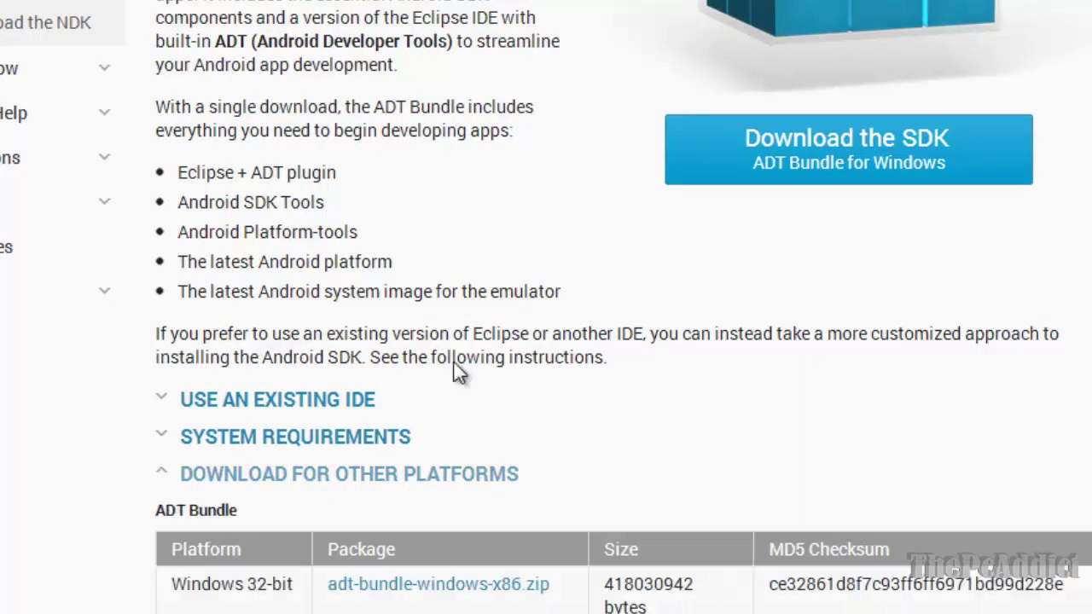
pyautogui.scroll(-4, 456, 370)
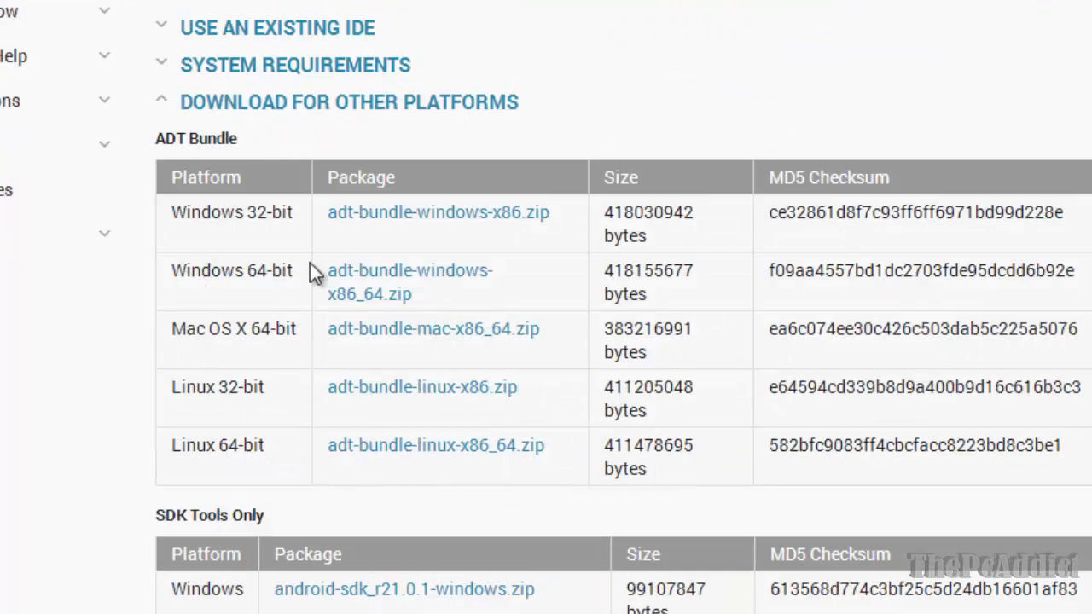
pyautogui.scroll(-3, 1045, 239)
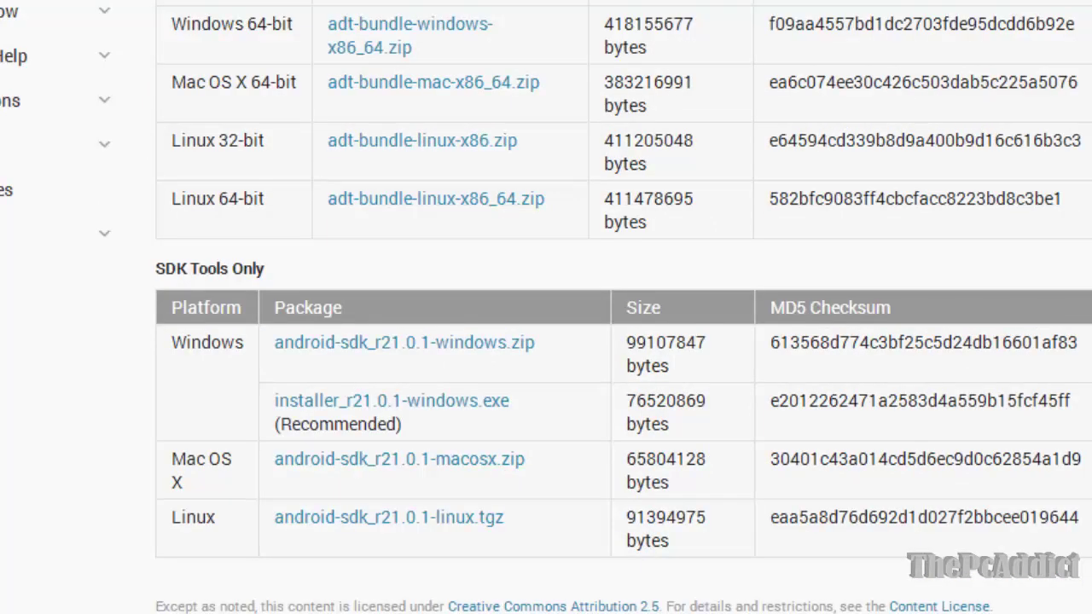
pyautogui.scroll(4, 623, 341)
pyautogui.scroll(3, 929, 202)
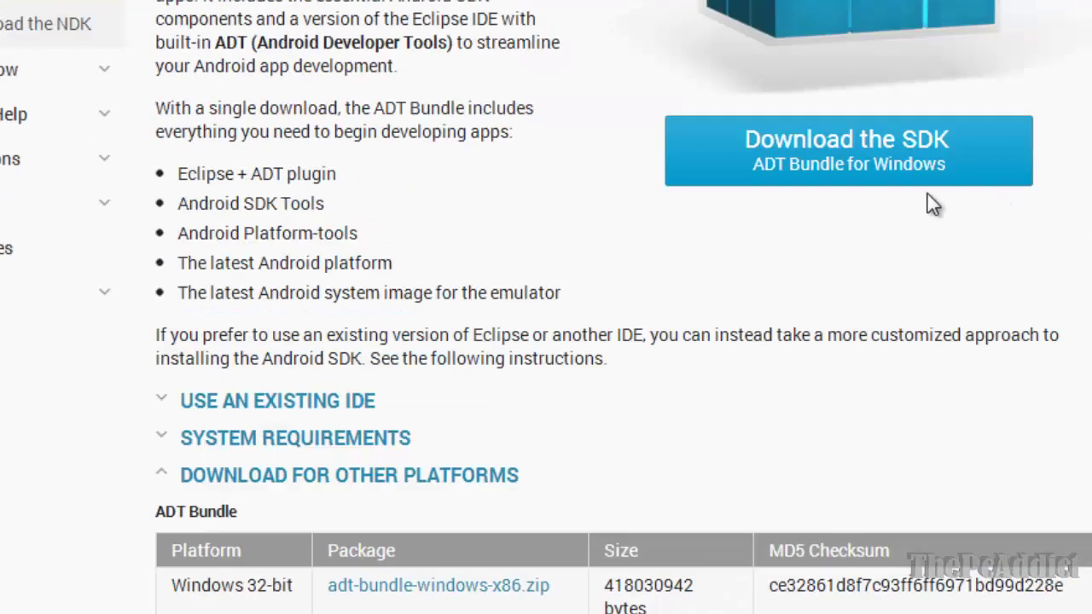
# Accept the SDK license terms and download the 32-bit ADT Bundle for Windows.
pyautogui.click(858, 175)
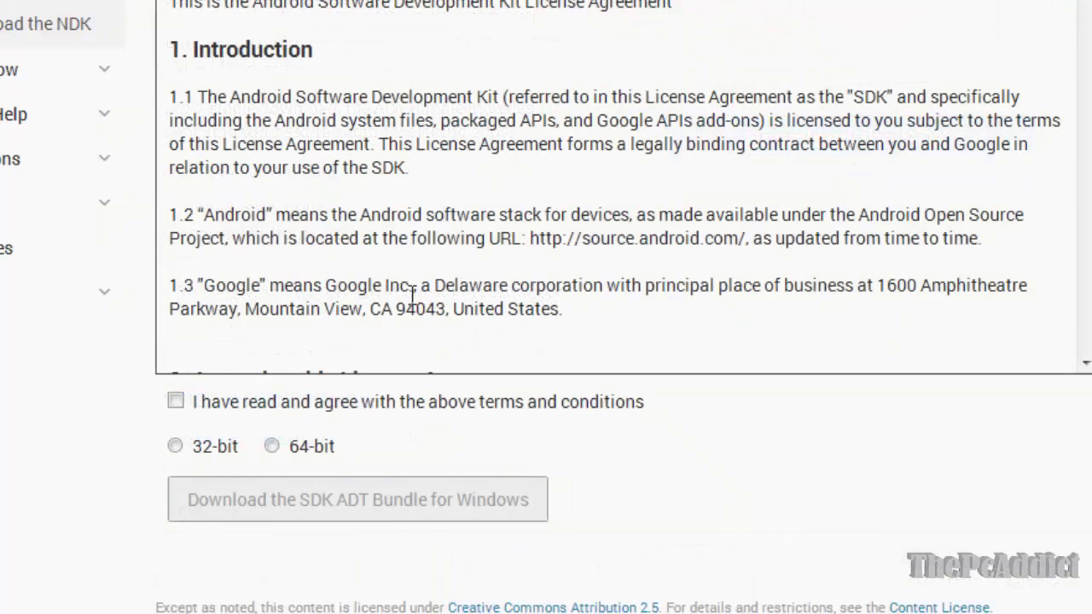
pyautogui.click(177, 405)
pyautogui.click(177, 448)
pyautogui.click(380, 502)
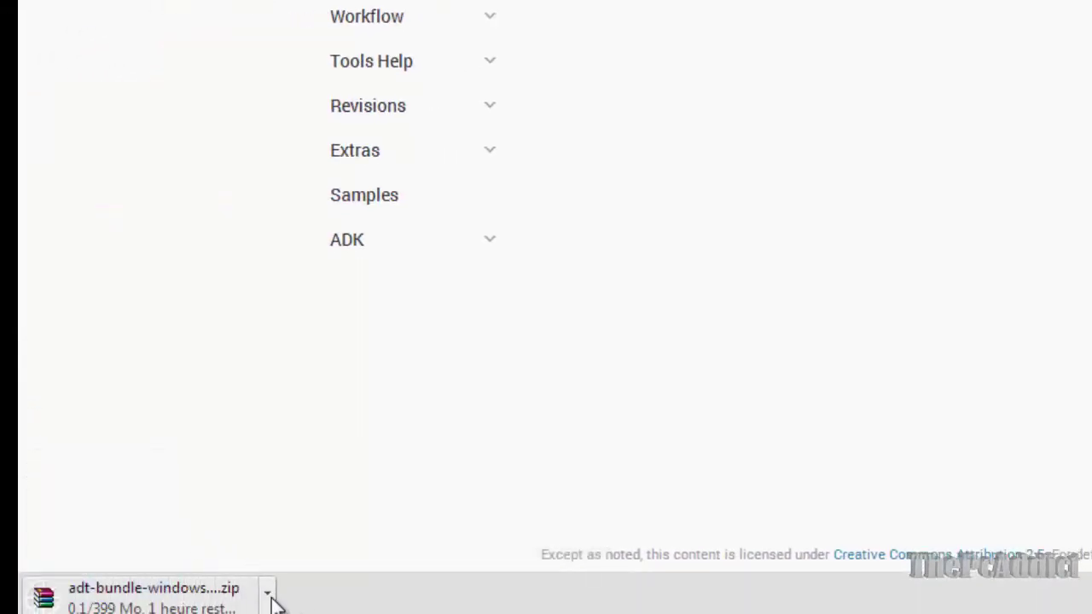
# Cancel the running bundle download and locate the adt-bundle-windows-x86 archive in the Téléchargements folder in Windows Explorer.
pyautogui.click(270, 595)
pyautogui.click(295, 565)
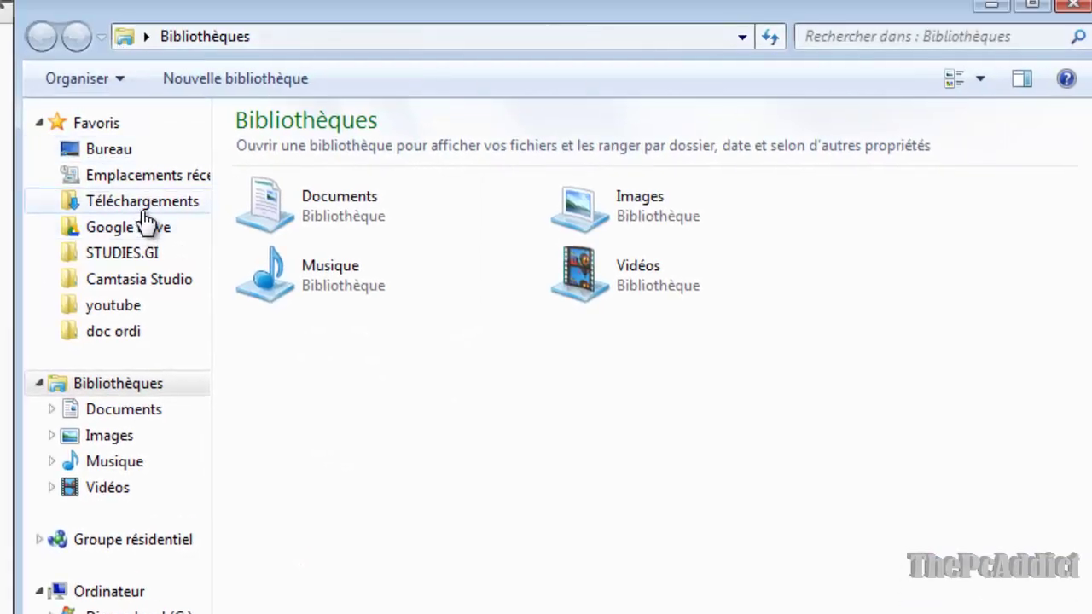
pyautogui.click(143, 209)
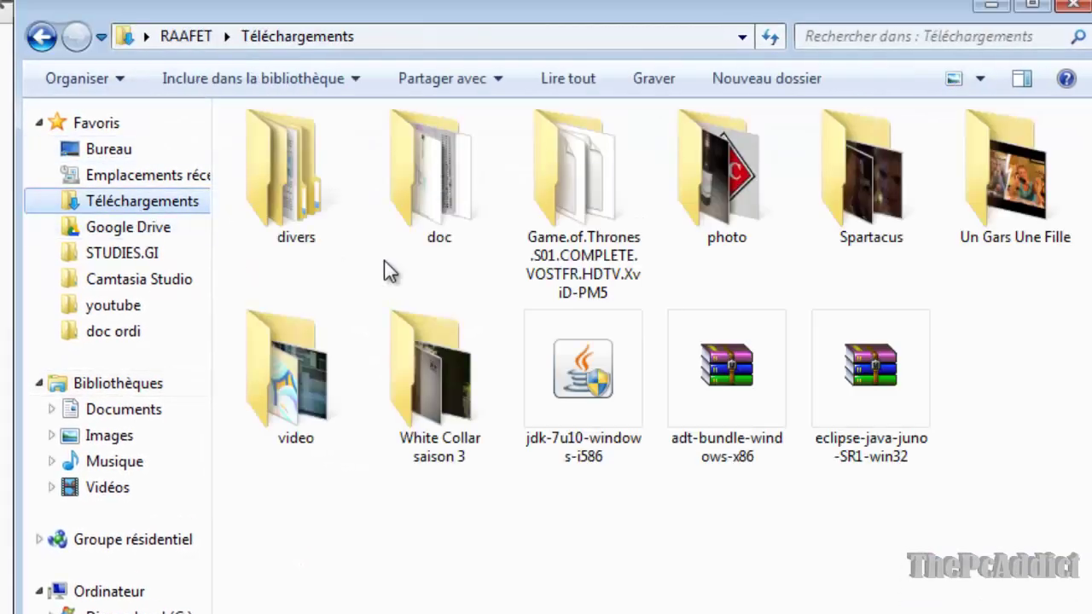
pyautogui.click(743, 411)
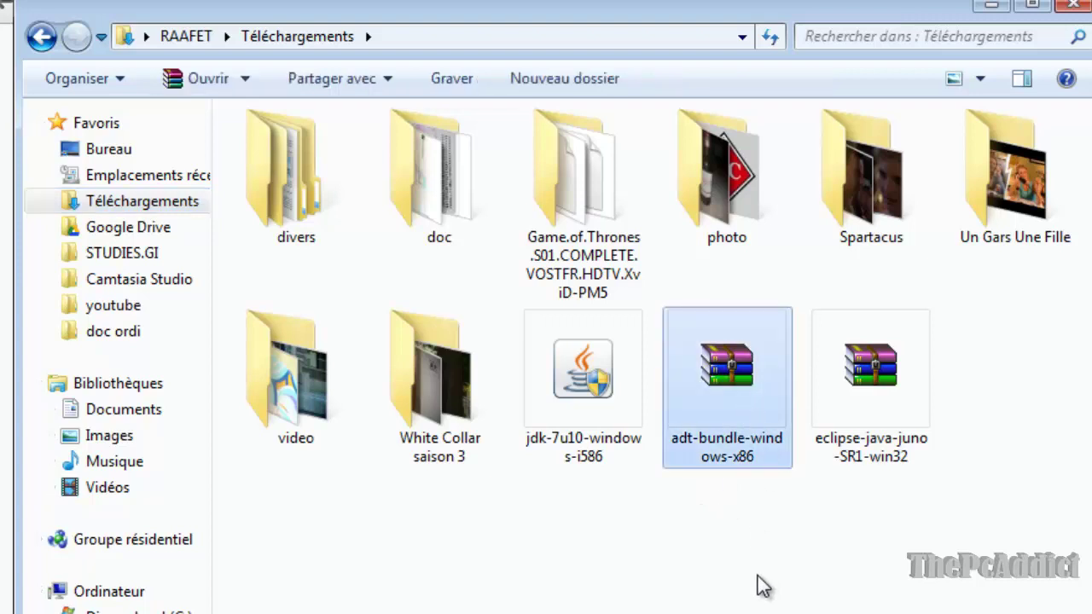
pyautogui.click(751, 580)
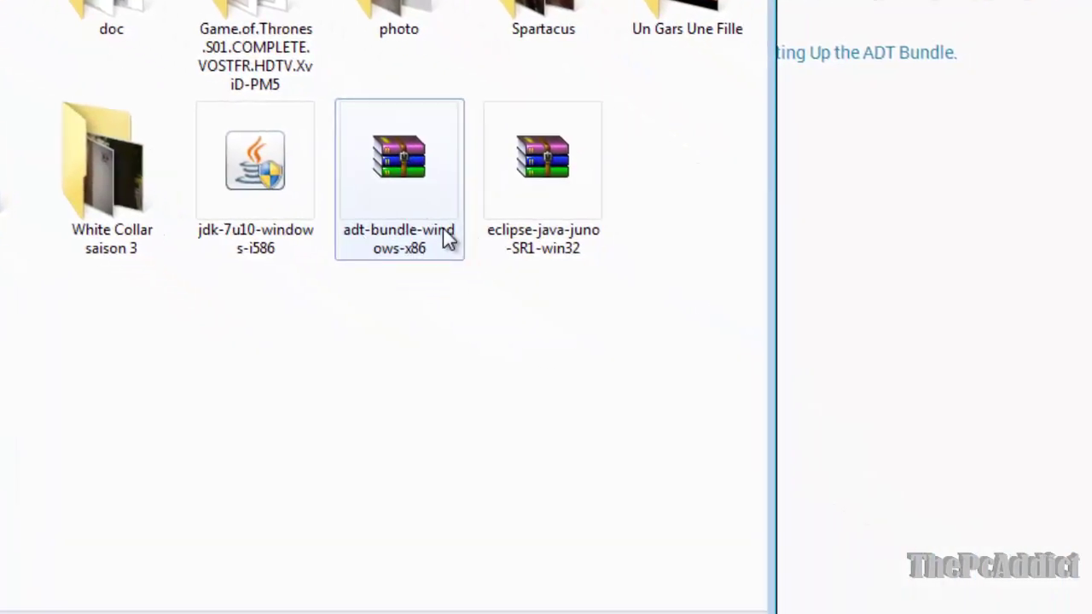
# Try to extract the adt-bundle-windows-x86 archive with C:\ as the destination path.
pyautogui.rightClick(401, 183)
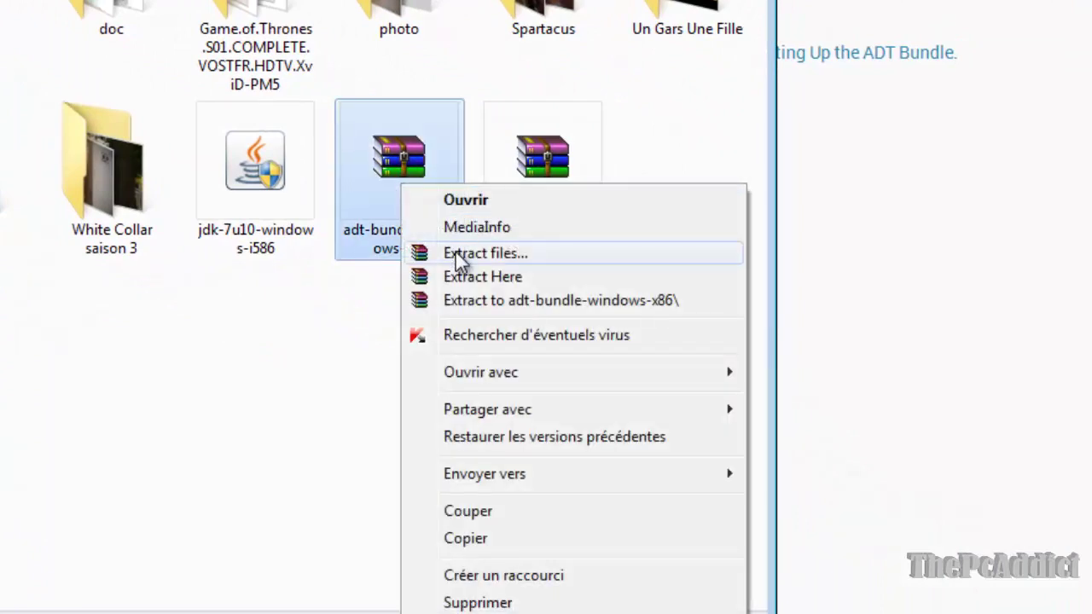
pyautogui.click(456, 251)
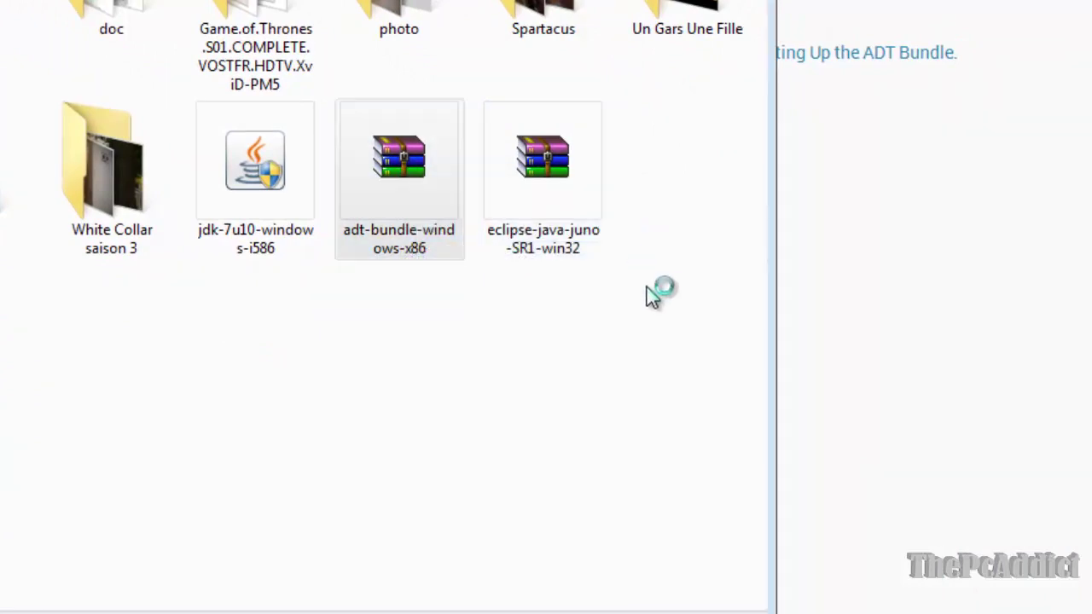
pyautogui.click(642, 280)
pyautogui.click(641, 261)
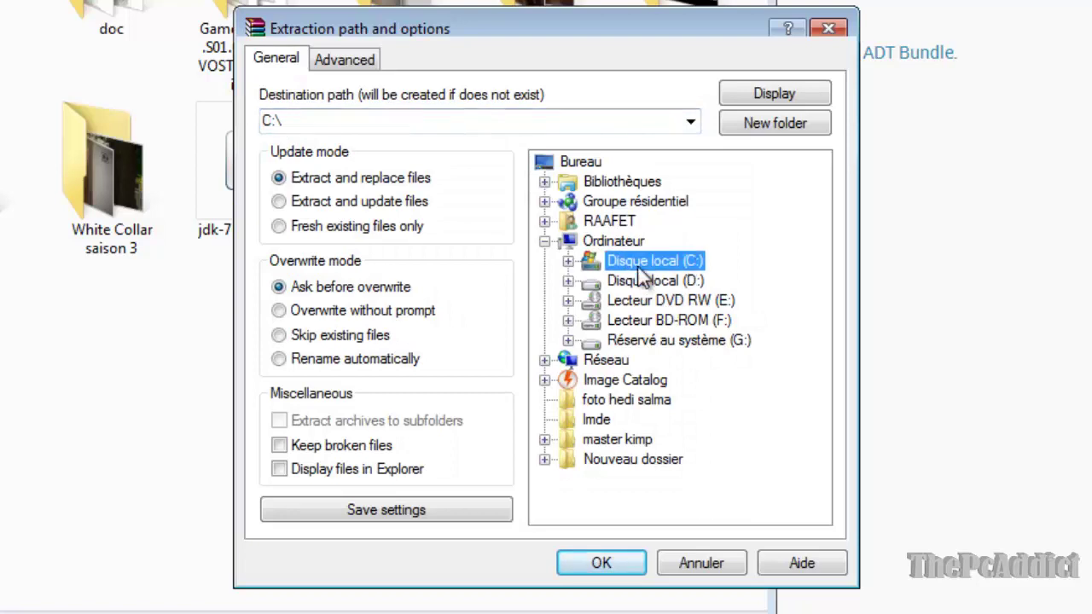
pyautogui.click(707, 566)
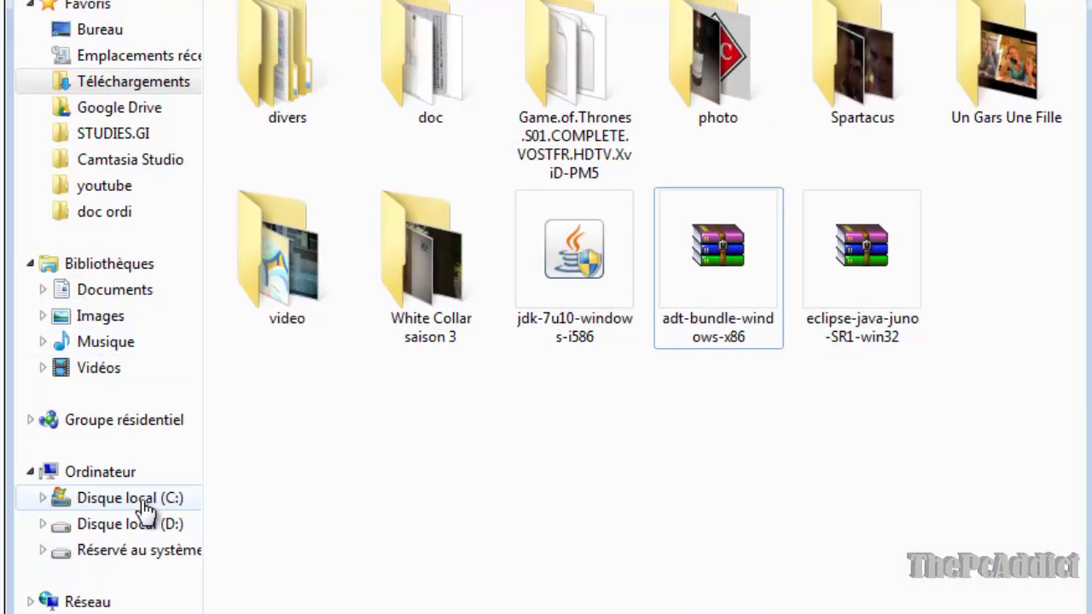
# Browse to C:\adt-bundle-windows-x86\sdk\tools and select the android command file.
pyautogui.click(128, 496)
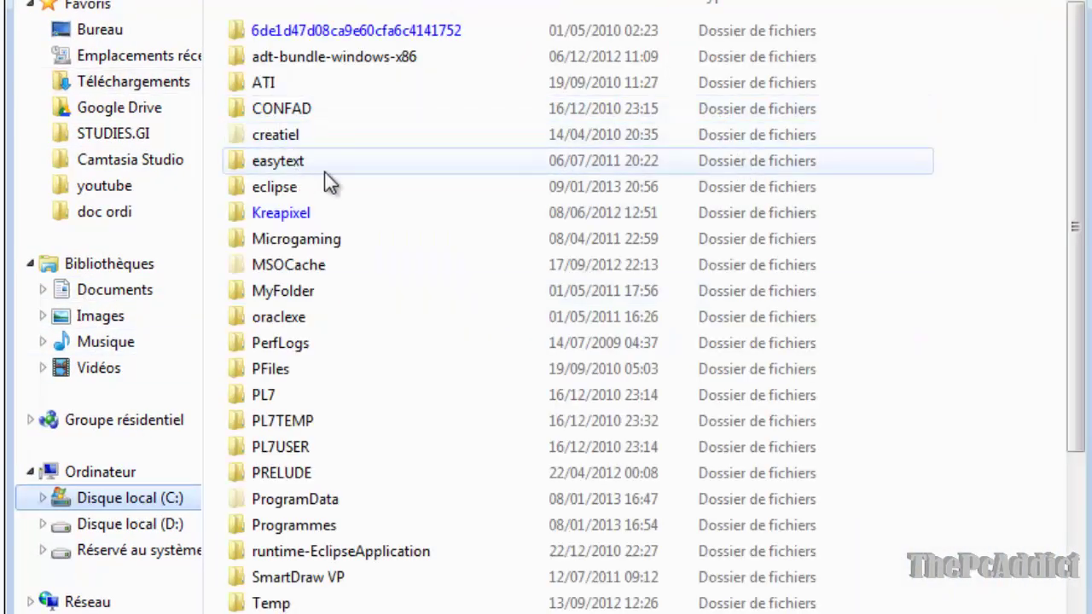
pyautogui.doubleClick(387, 67)
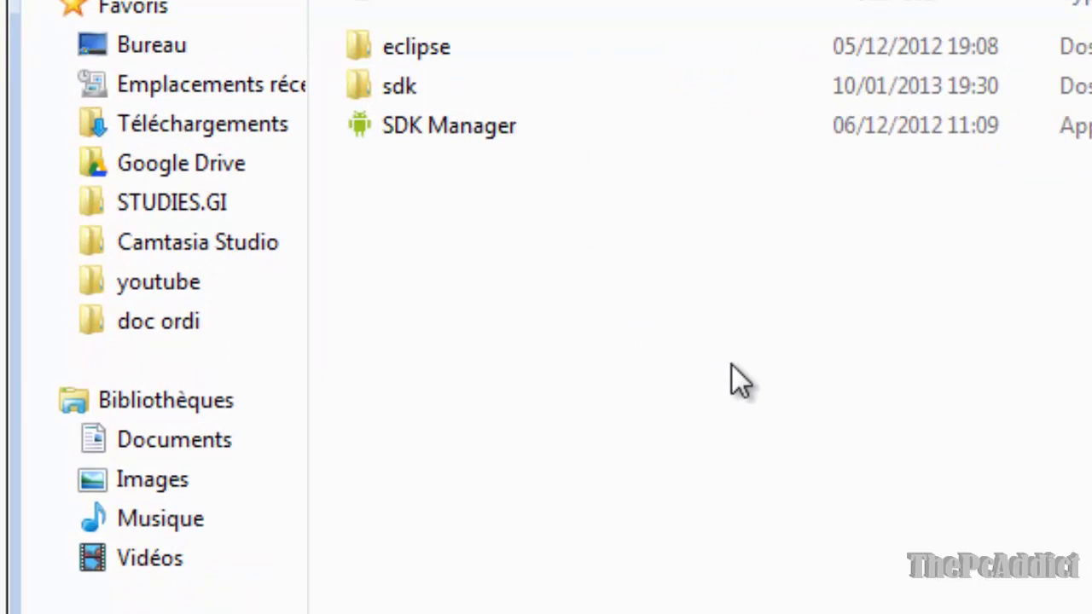
pyautogui.doubleClick(429, 88)
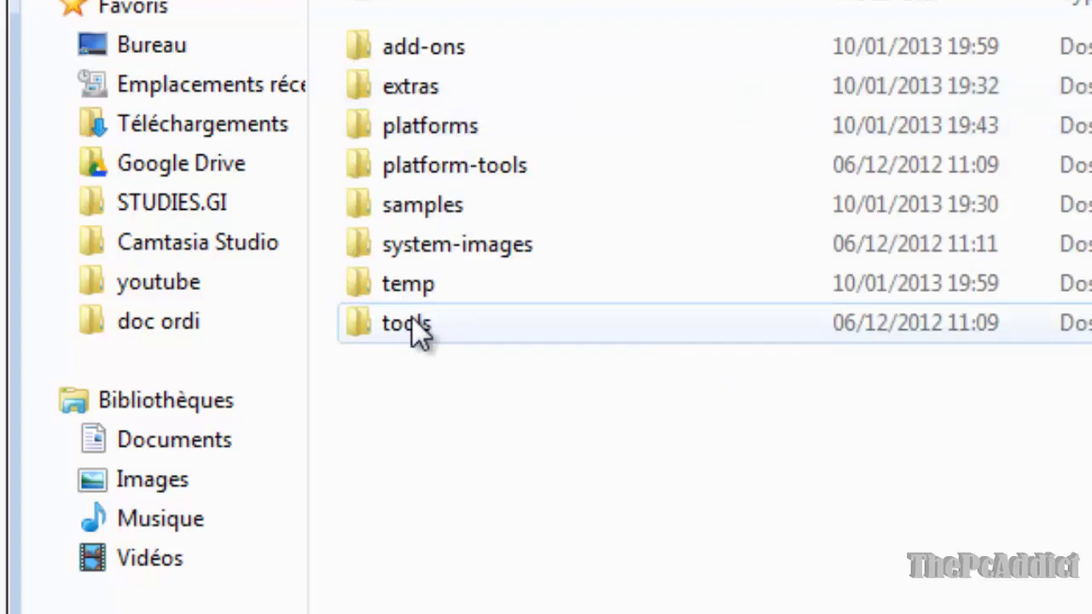
pyautogui.doubleClick(407, 322)
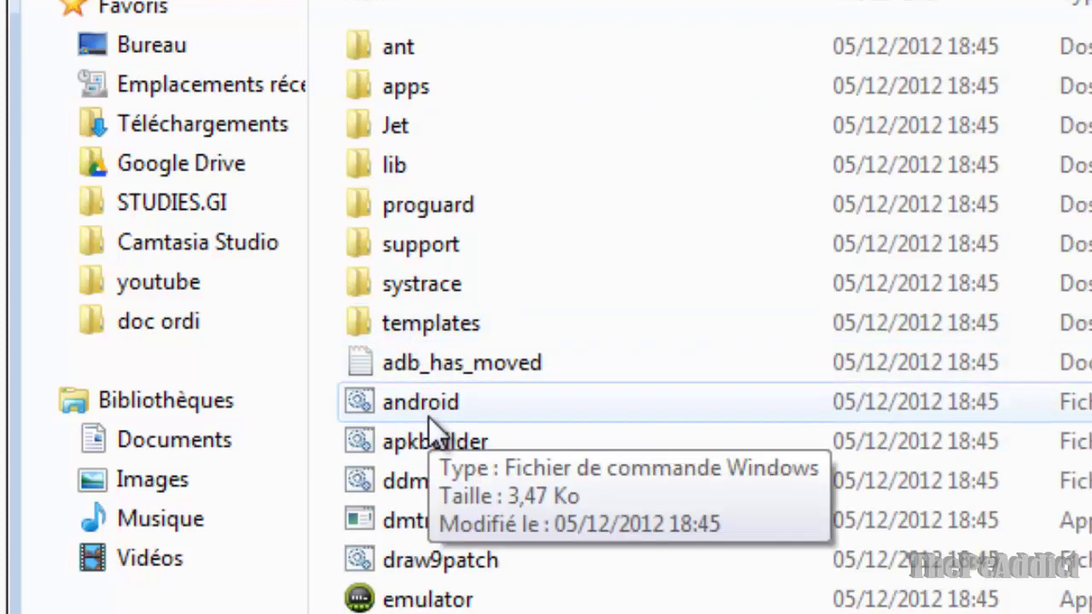
pyautogui.click(428, 416)
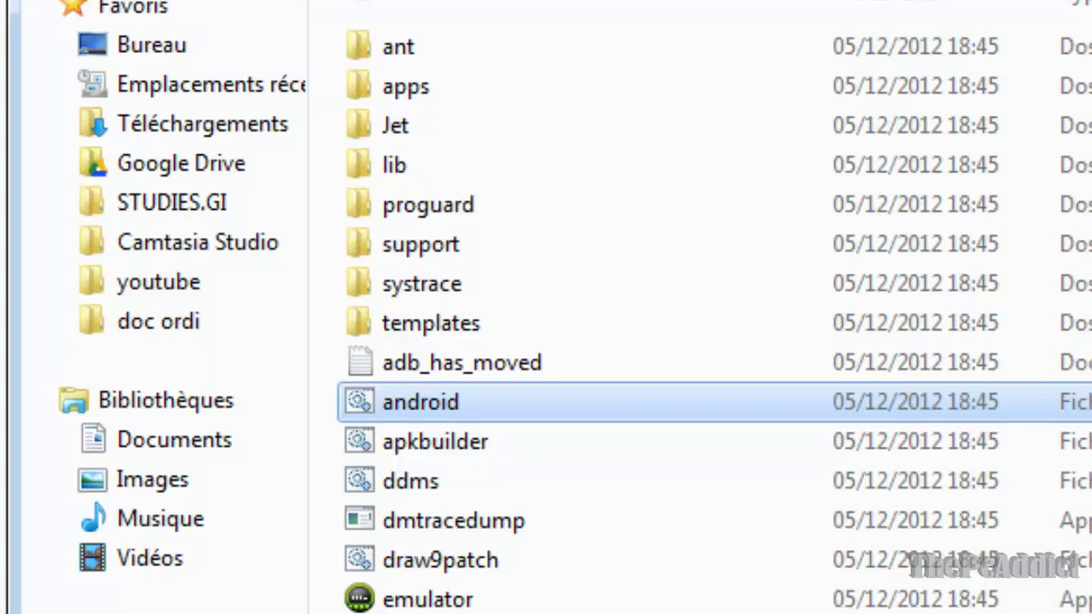
# Go back to the adt-bundle-windows-x86 folder and launch SDK Manager.
pyautogui.press('BackSpace')
pyautogui.press('BackSpace')
pyautogui.click(516, 217)
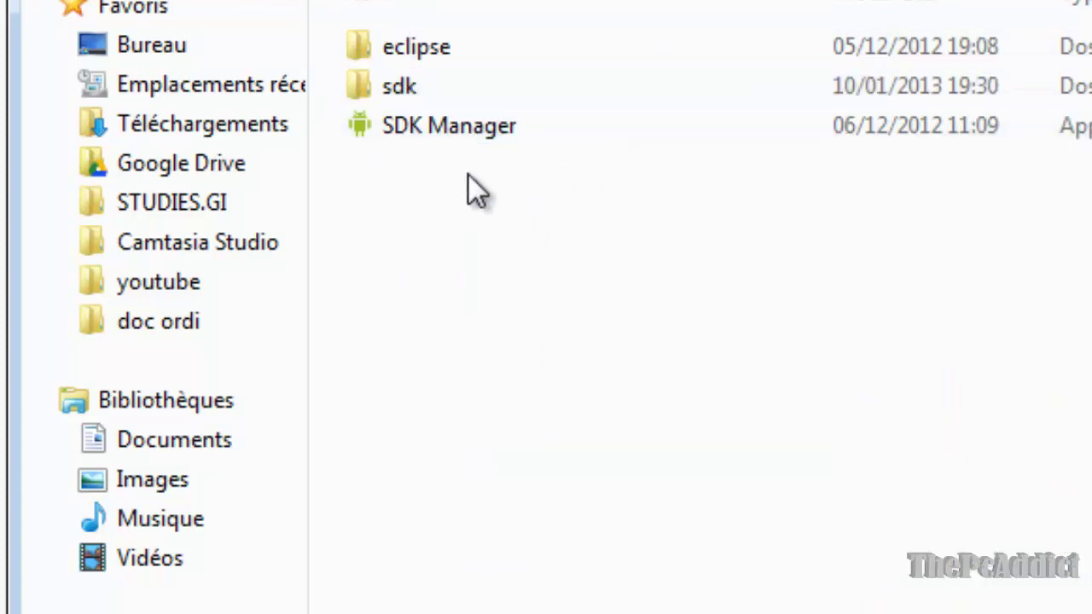
pyautogui.doubleClick(428, 136)
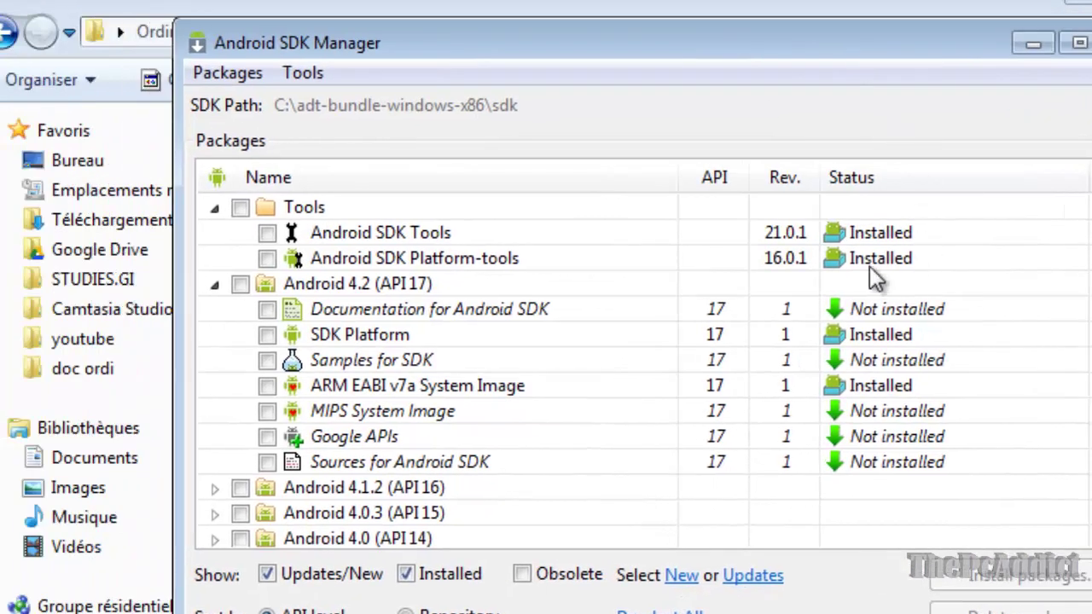
# Select the whole Android 2.2 (API 8) package group, including SDK Platform, Samples for SDK and Google APIs.
pyautogui.scroll(-2, 676, 252)
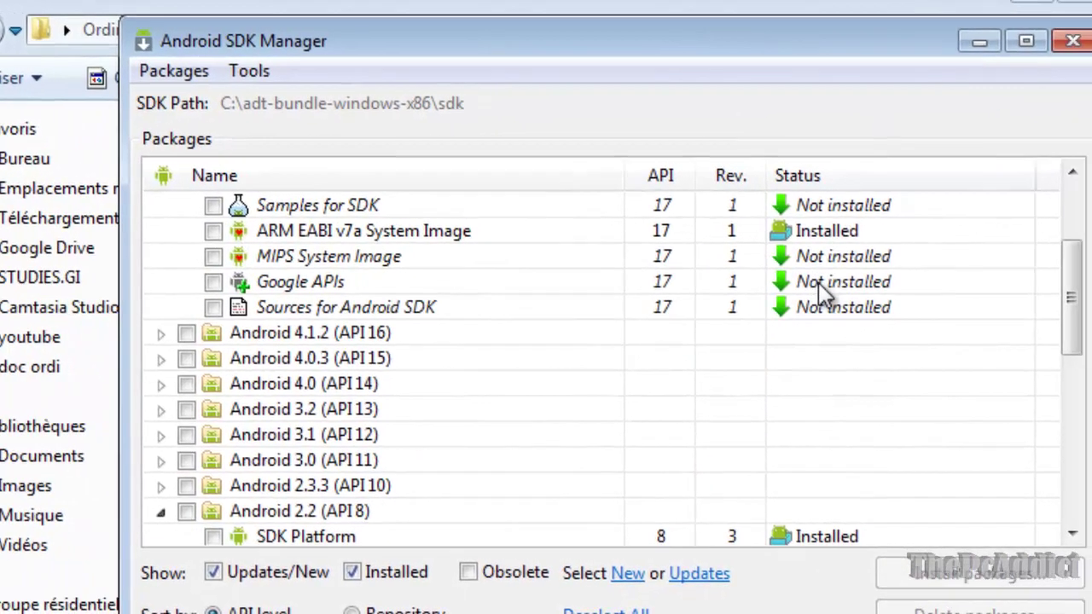
pyautogui.scroll(2, 320, 279)
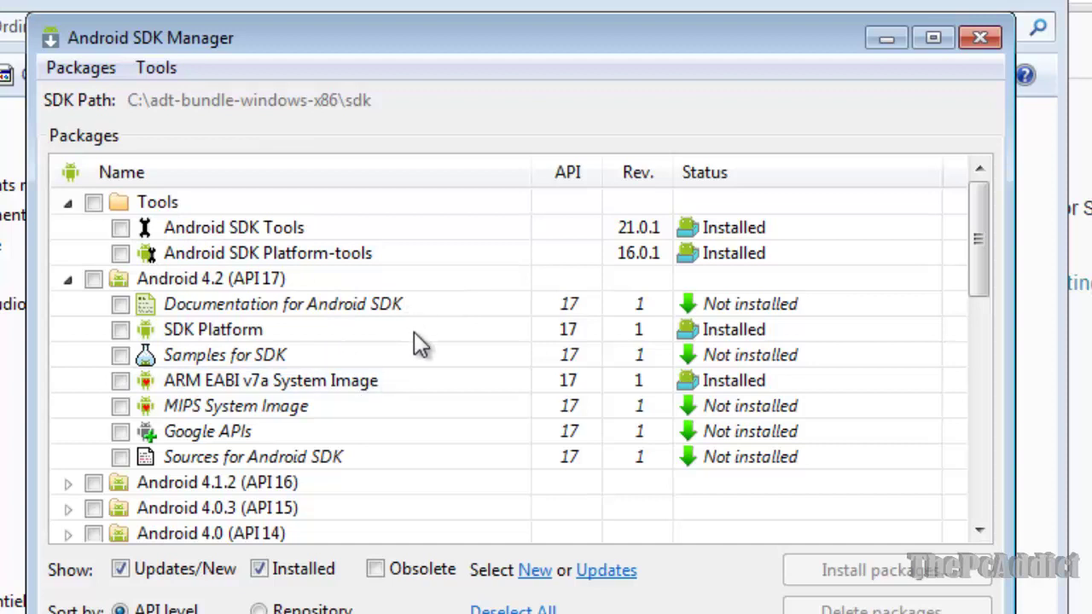
pyautogui.scroll(-1, 285, 538)
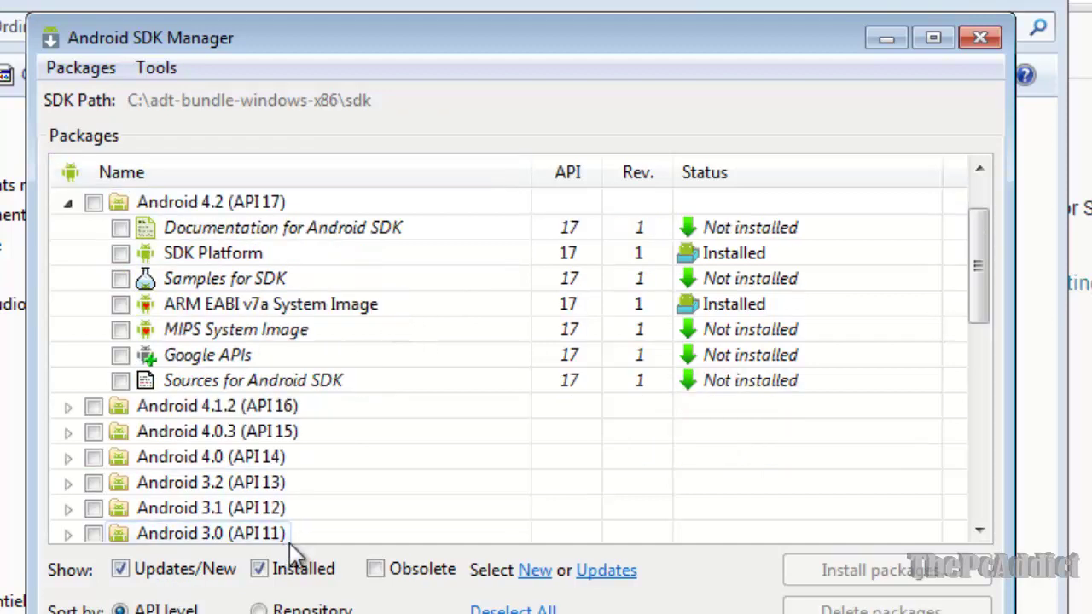
pyautogui.scroll(1, 341, 435)
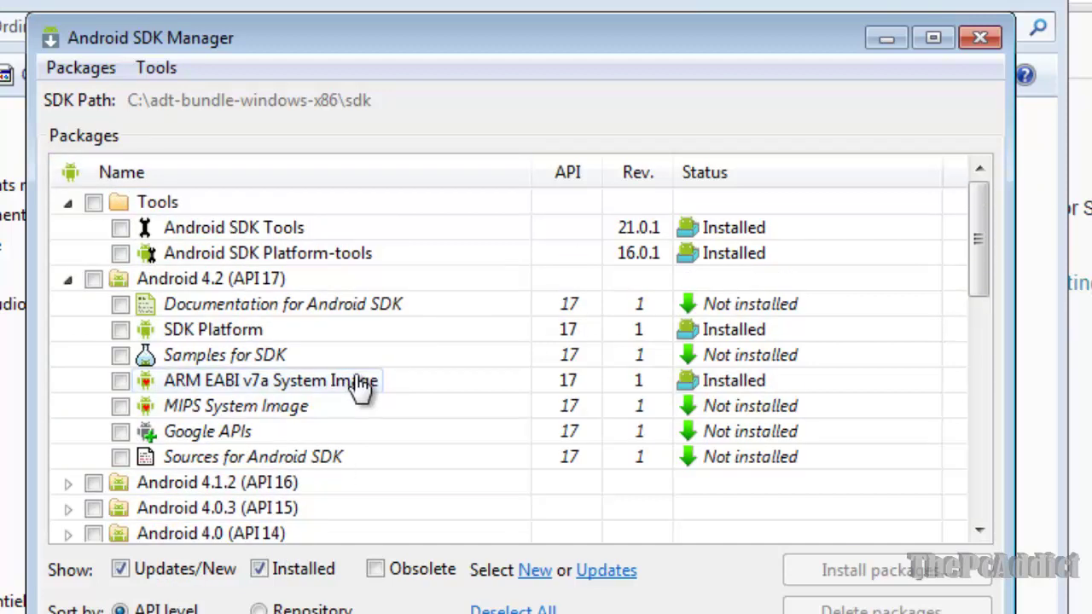
pyautogui.scroll(-2, 363, 385)
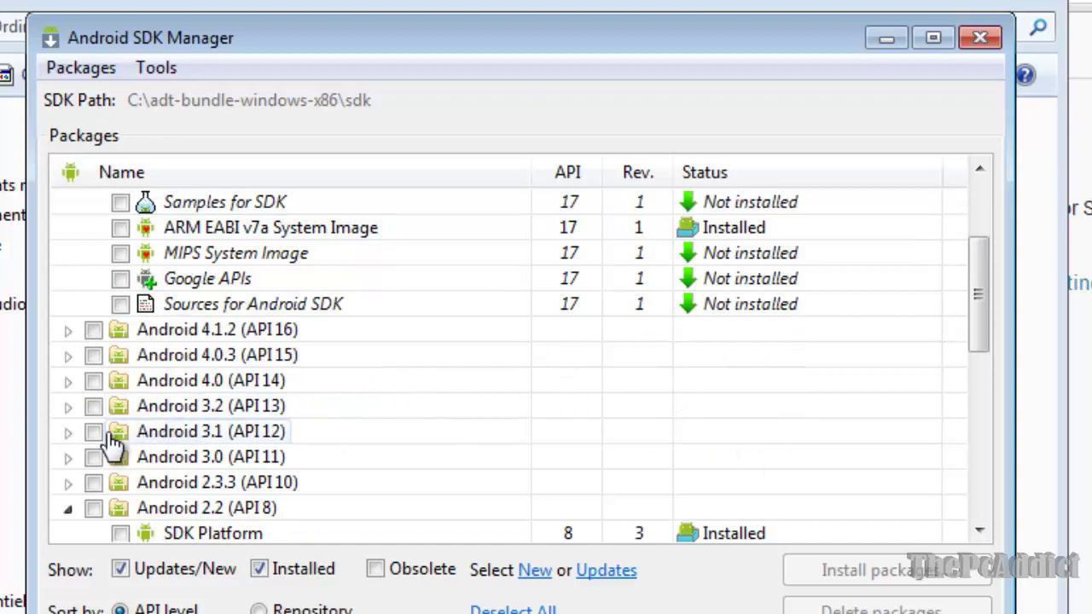
pyautogui.scroll(-1, 163, 457)
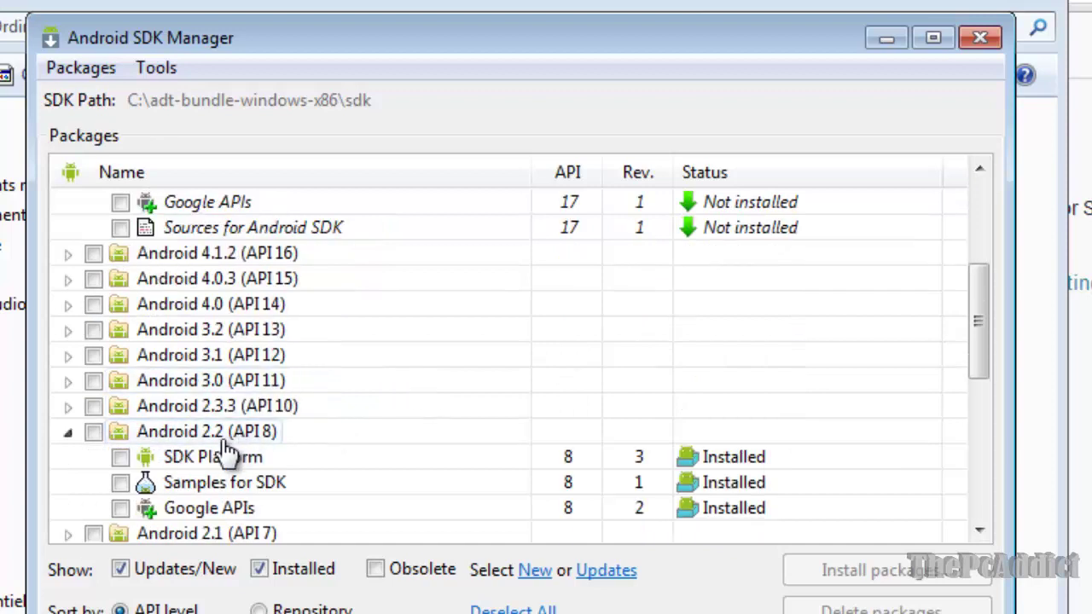
pyautogui.click(93, 432)
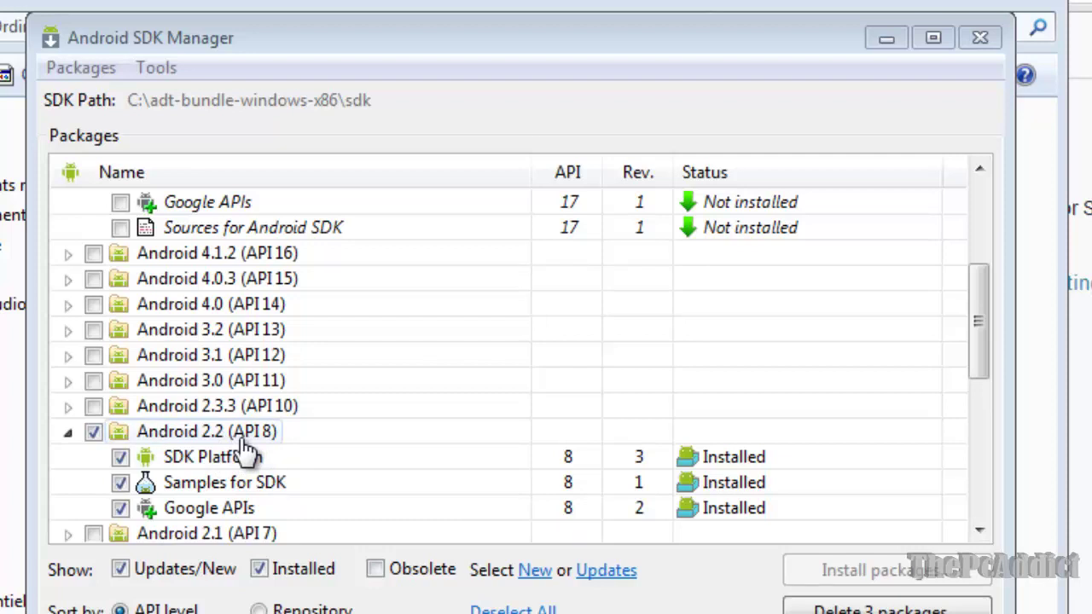
pyautogui.click(239, 509)
# Add the Android 2.3.3 (API 10) group to the selection and install its packages, accepting all licenses.
pyautogui.scroll(-2, 239, 512)
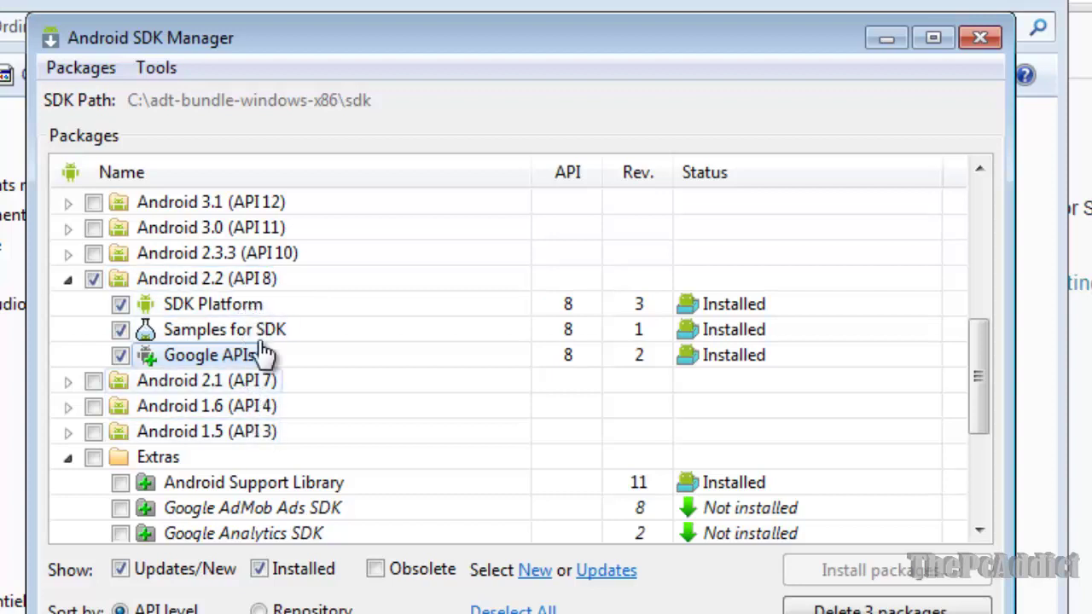
pyautogui.scroll(1, 274, 398)
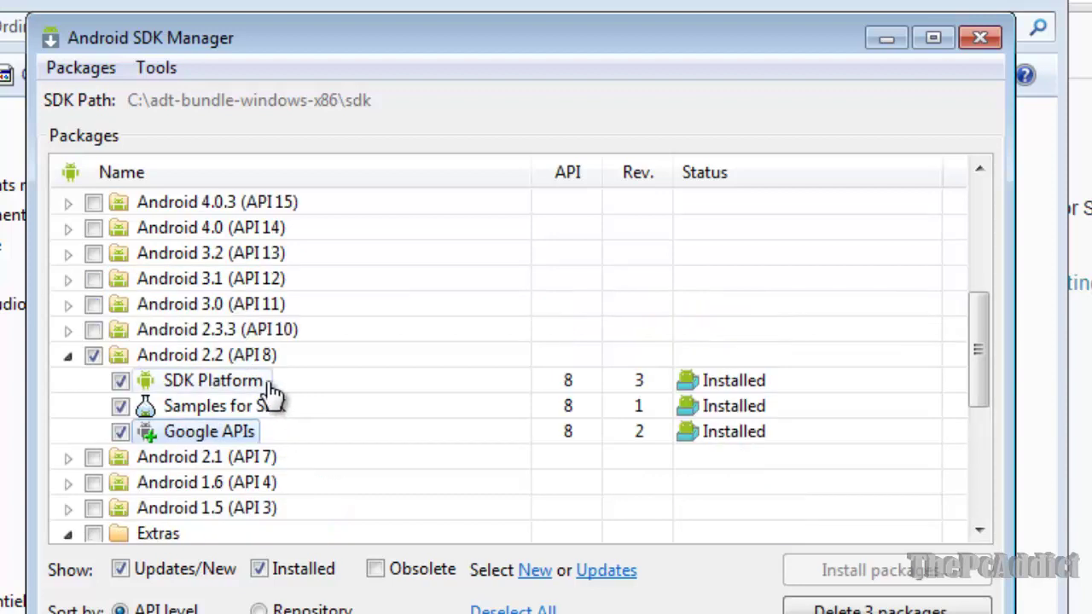
pyautogui.scroll(1, 271, 388)
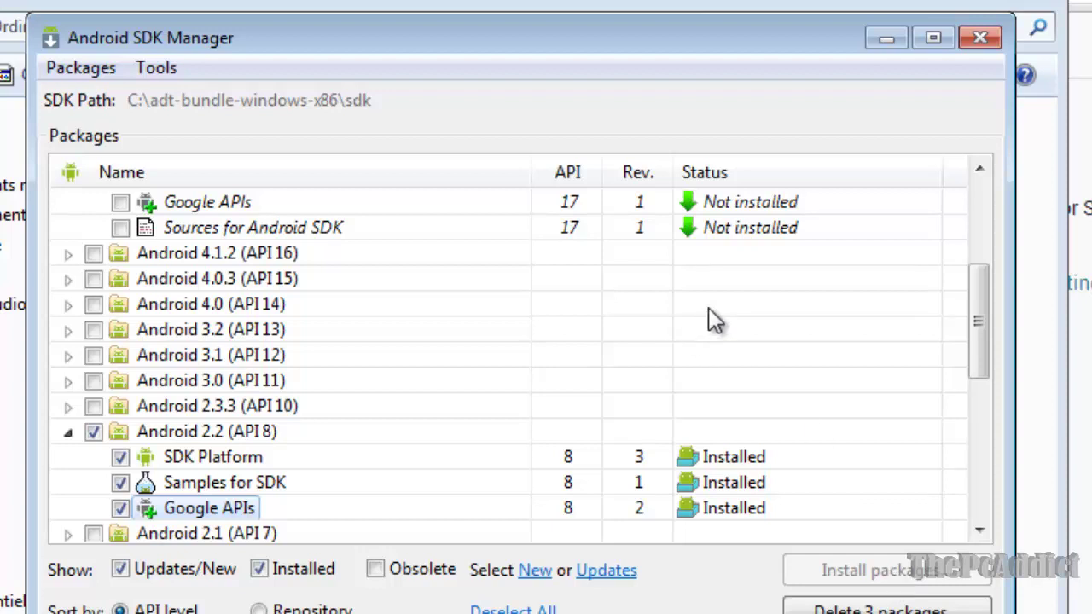
pyautogui.click(96, 409)
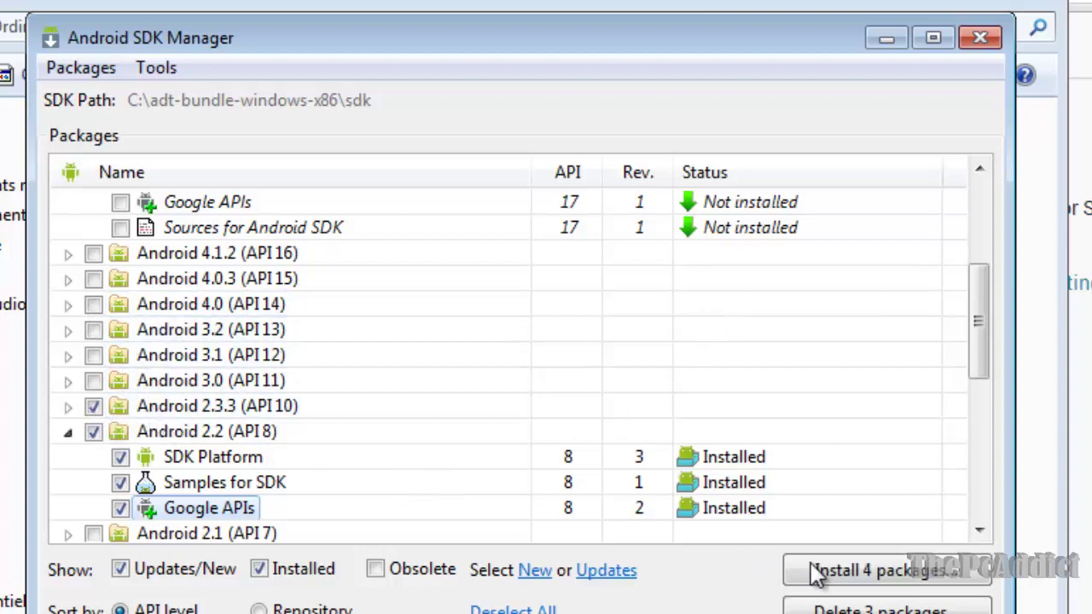
pyautogui.click(851, 576)
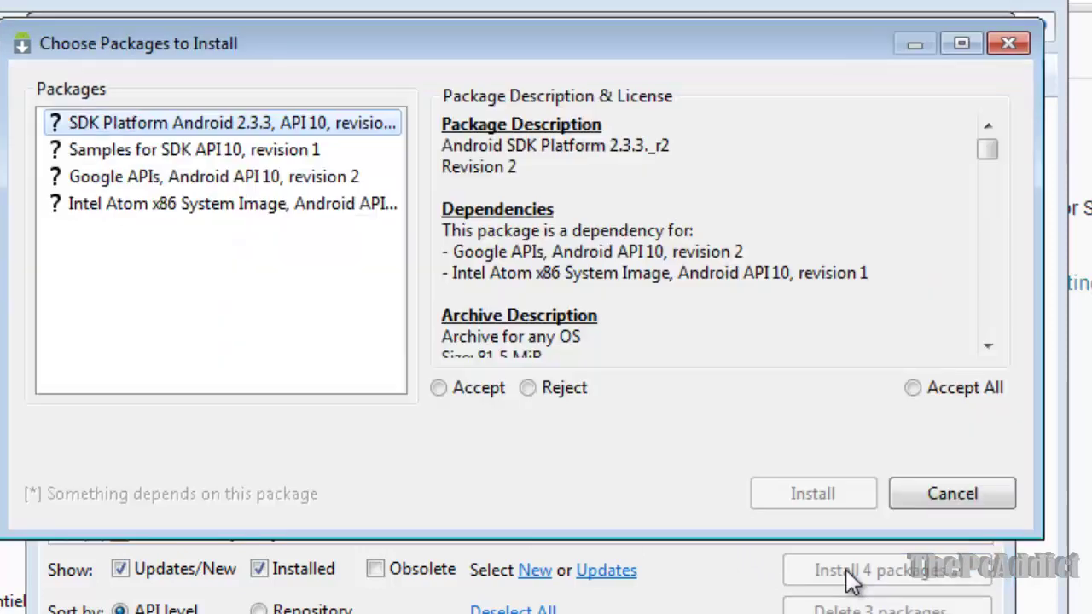
pyautogui.click(913, 388)
pyautogui.click(849, 486)
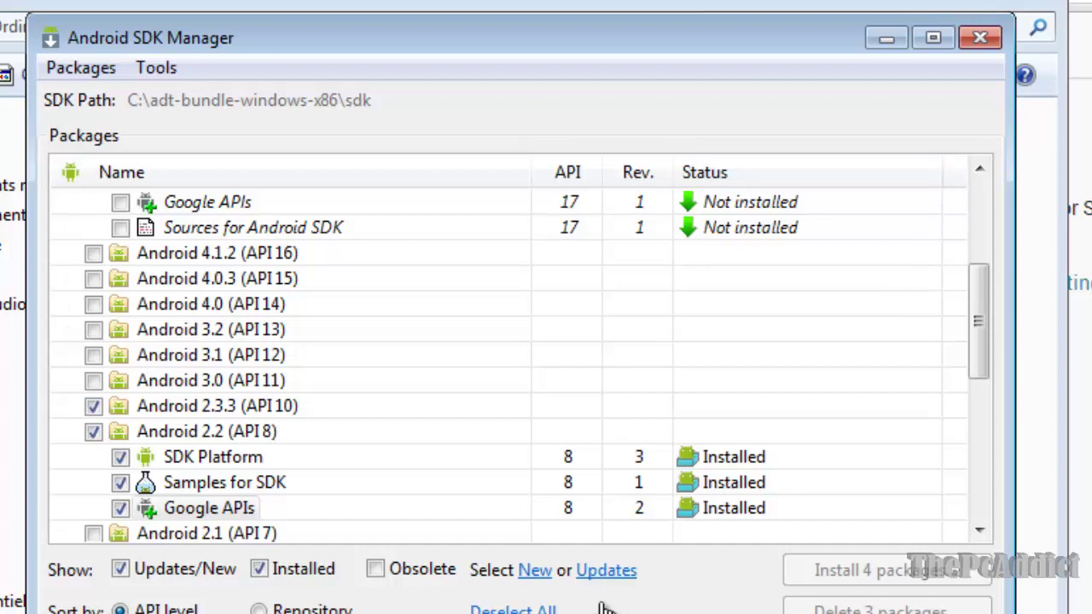
# Close and relaunch SDK Manager from the adt-bundle-windows-x86 folder, and open its Android Virtual Device manager.
pyautogui.click(978, 43)
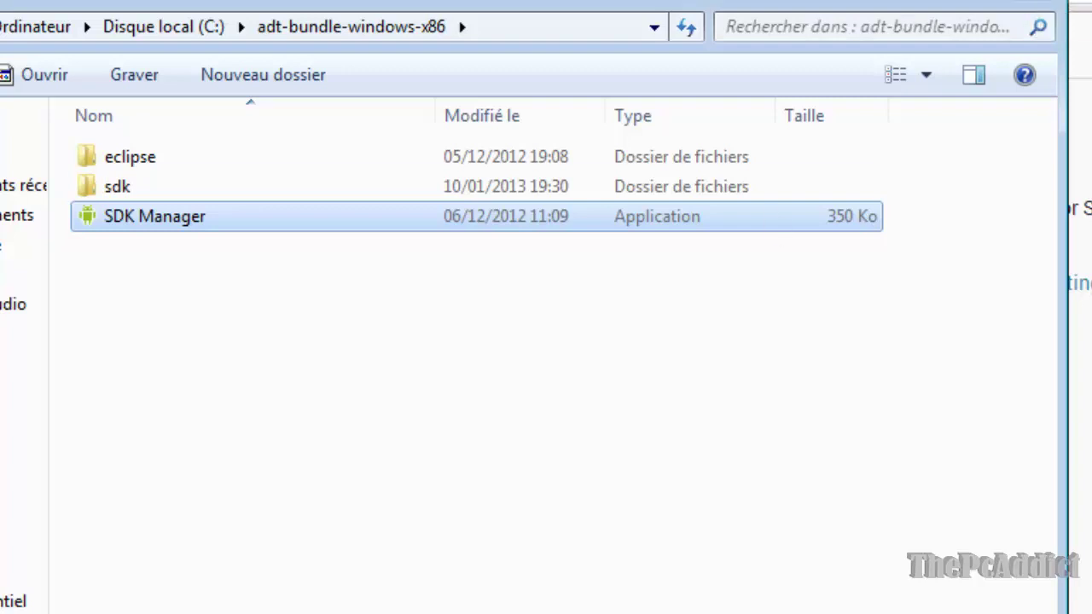
pyautogui.doubleClick(211, 227)
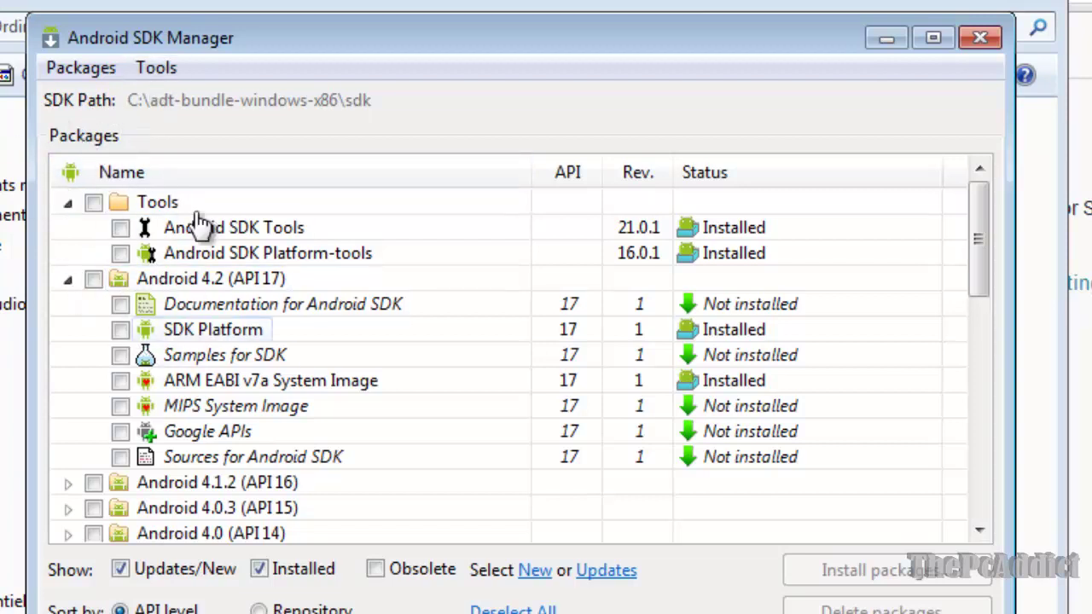
pyautogui.click(172, 72)
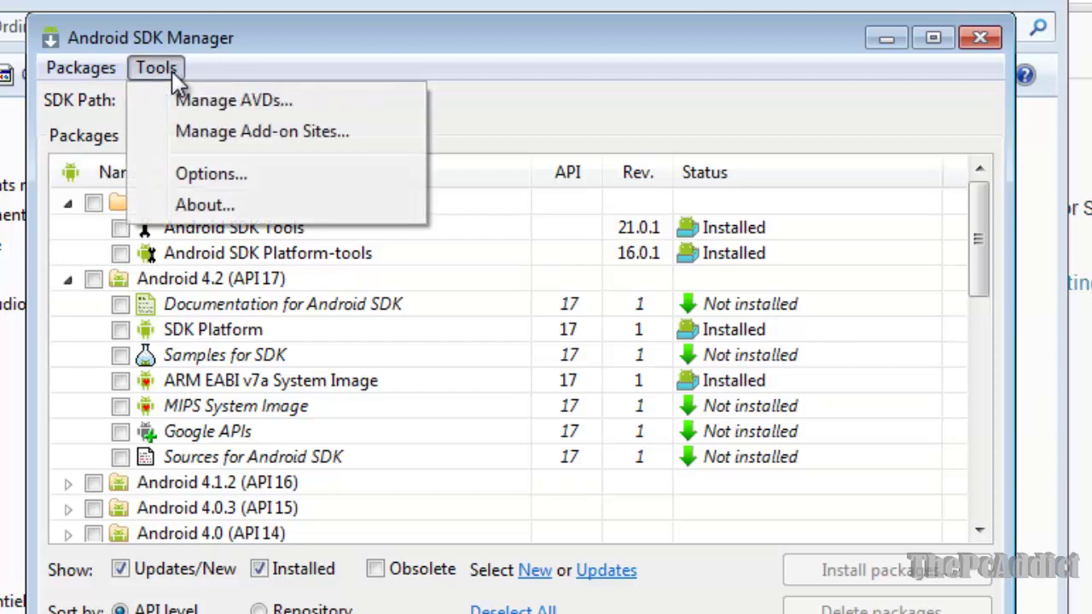
pyautogui.click(263, 103)
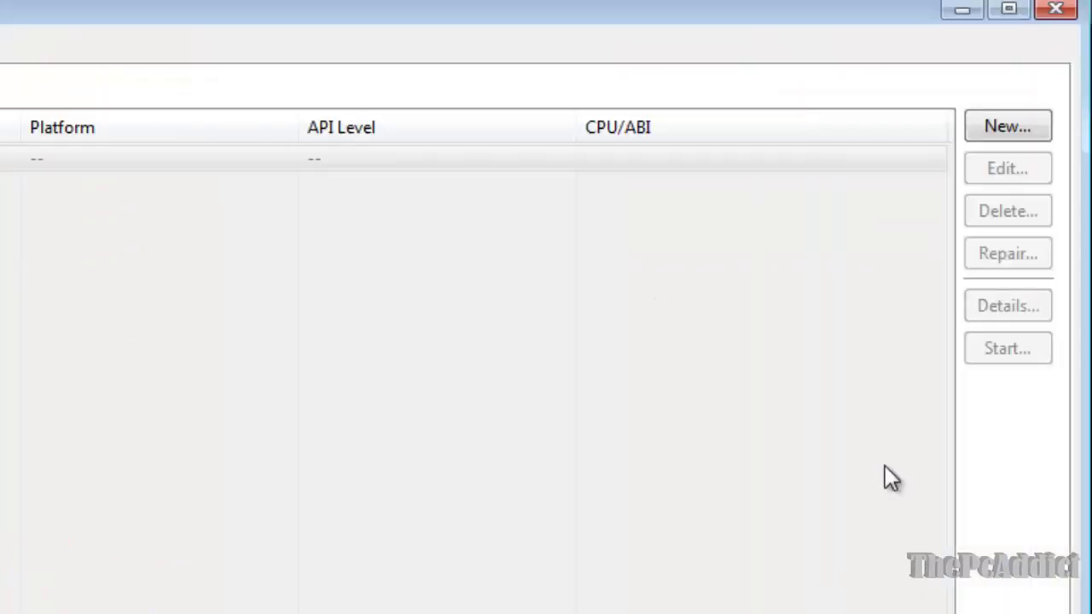
# Start a new virtual device named DroidR with 100 MiB internal storage and the target Android 2.2 - API Level 8.
pyautogui.click(1020, 130)
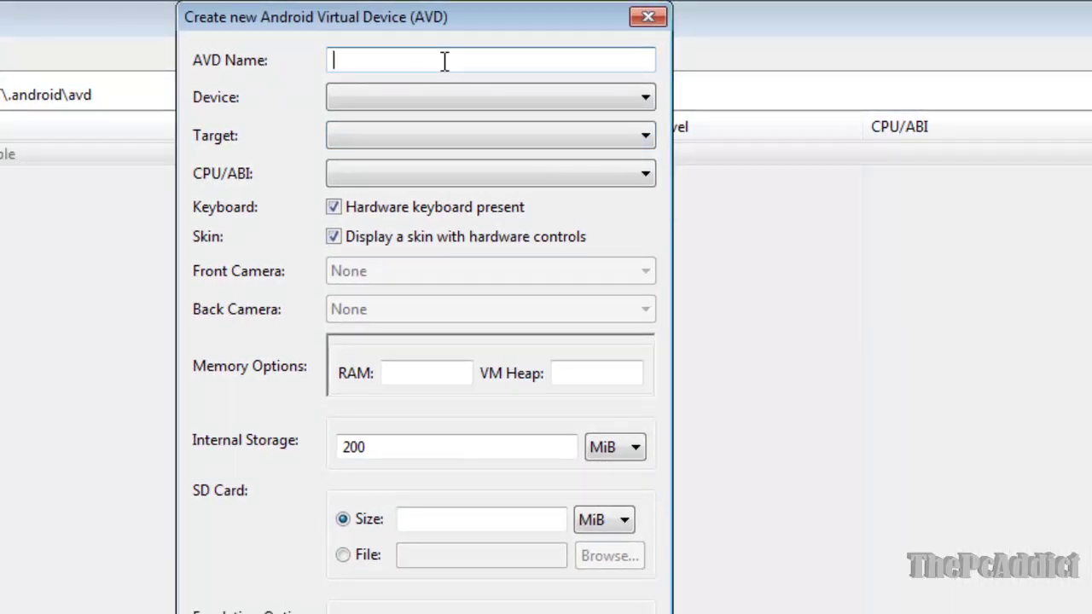
pyautogui.write('DroidR')
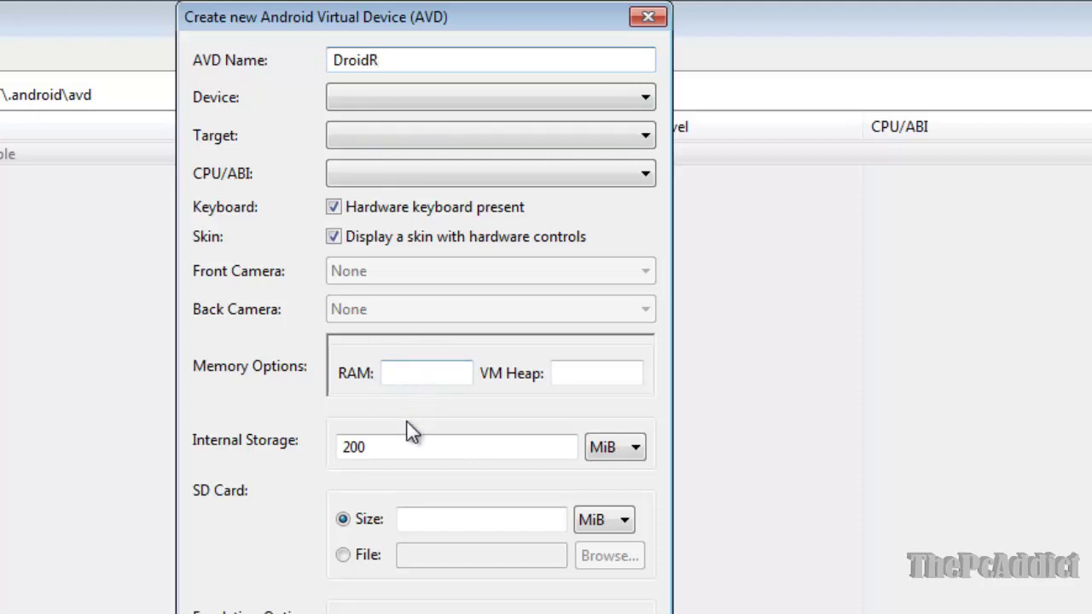
pyautogui.moveTo(342, 447); pyautogui.dragTo(395, 456)
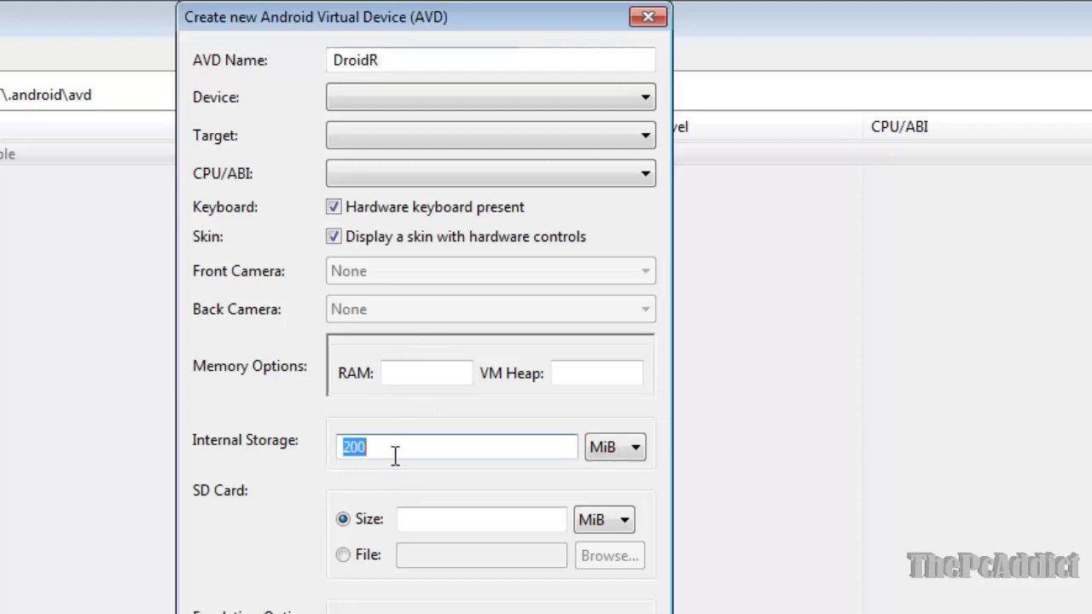
pyautogui.write('100')
pyautogui.click(519, 137)
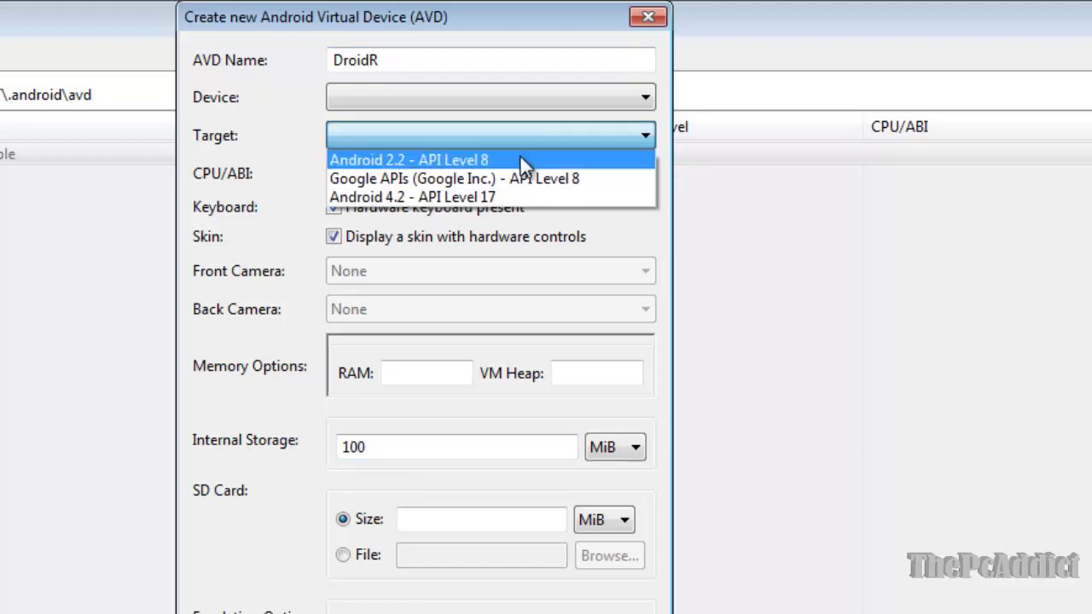
pyautogui.click(437, 159)
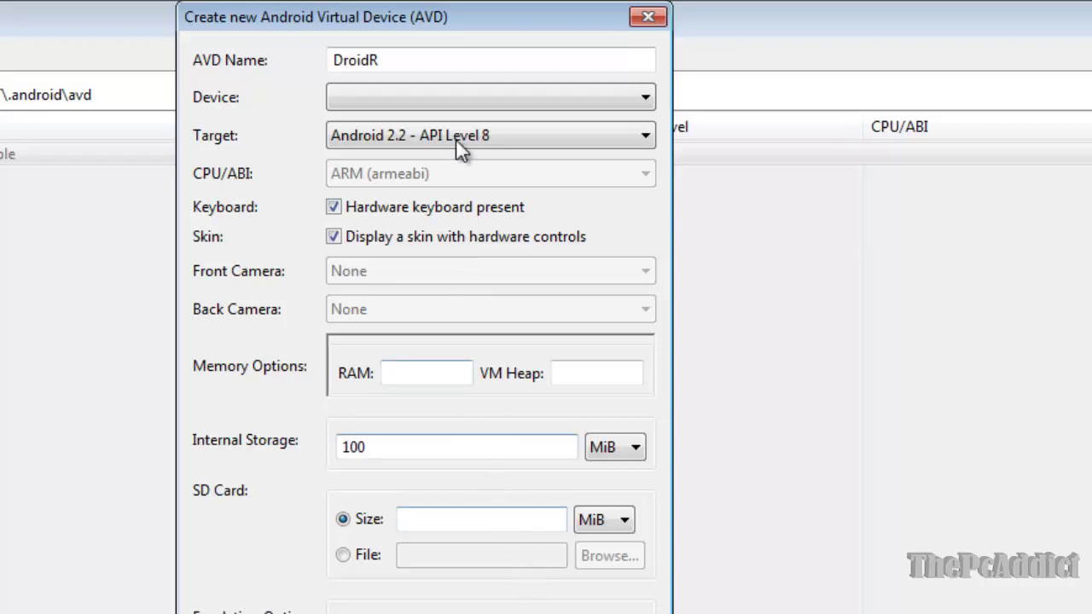
# Choose Galaxy Nexus (4.65", 720 × 1280: xhdpi) as the device, create the virtual device and dismiss its summary.
pyautogui.click(481, 99)
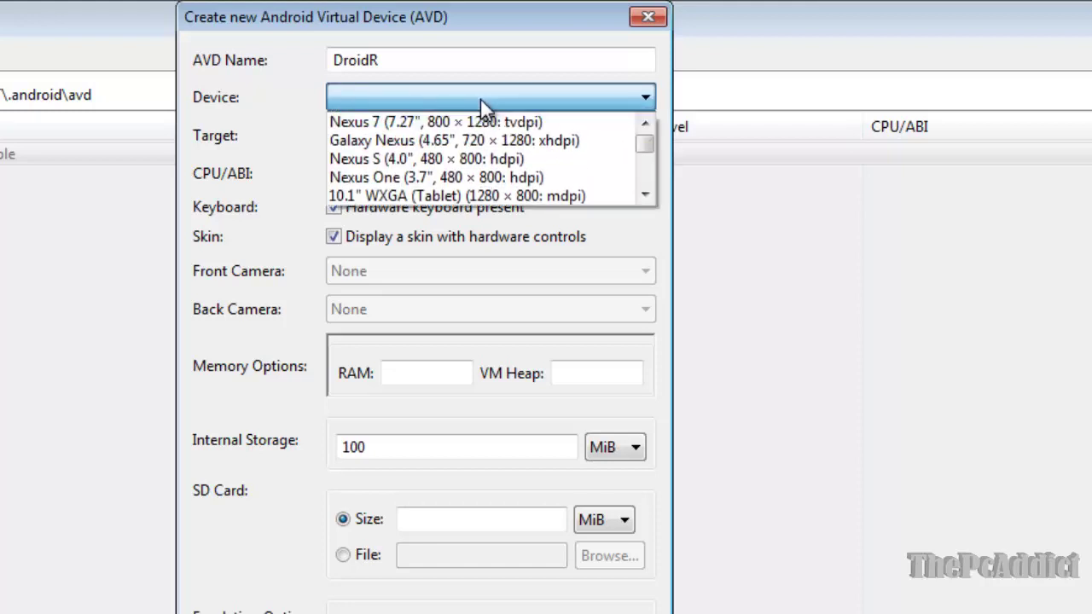
pyautogui.scroll(-4, 505, 159)
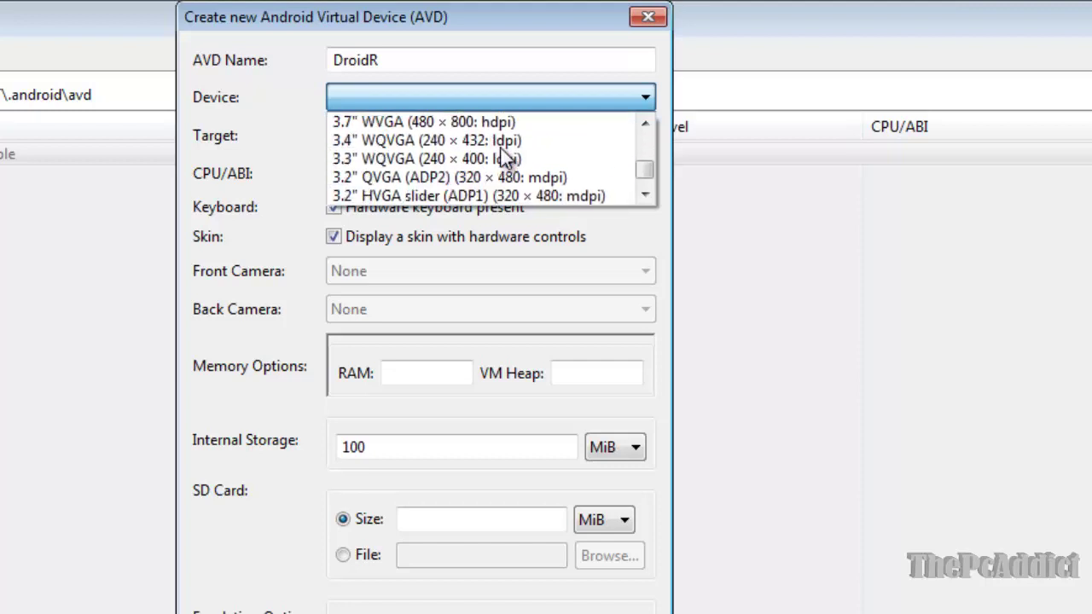
pyautogui.scroll(-1, 505, 159)
pyautogui.scroll(5, 505, 159)
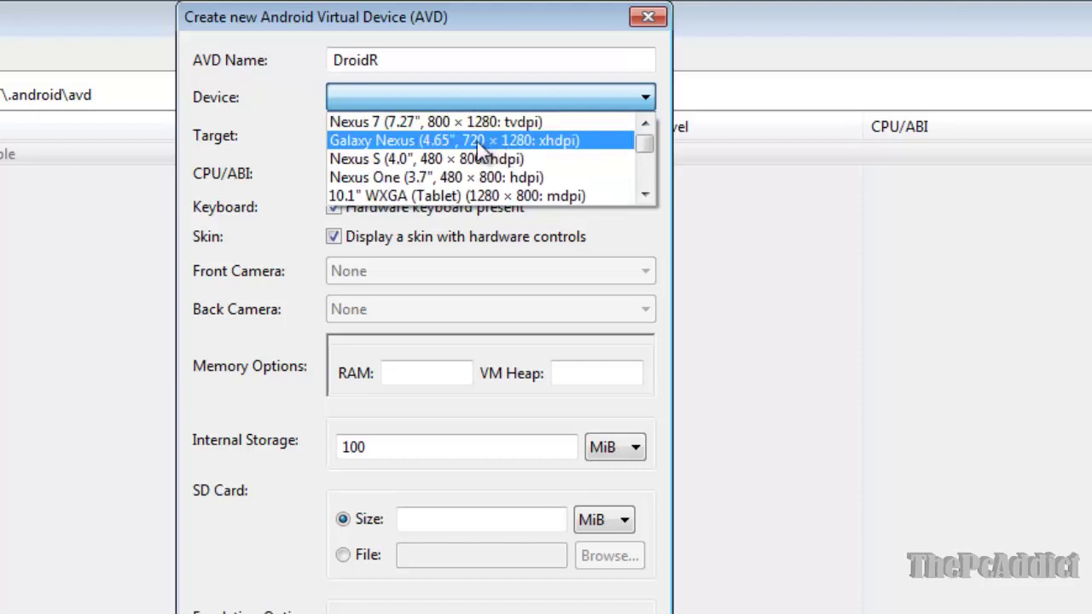
pyautogui.scroll(-2, 480, 140)
pyautogui.scroll(2, 473, 144)
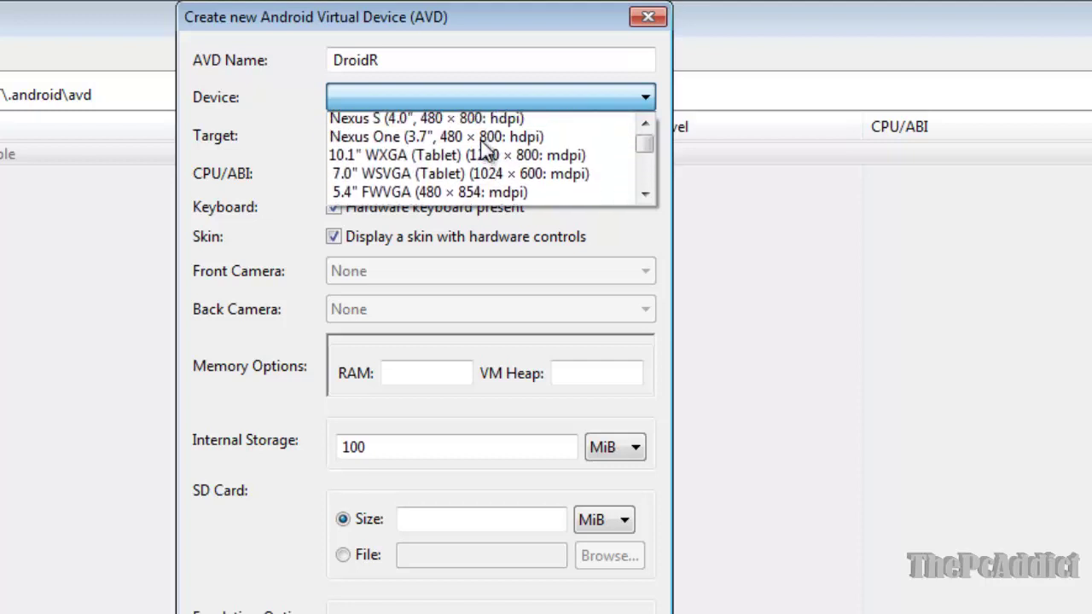
pyautogui.click(452, 142)
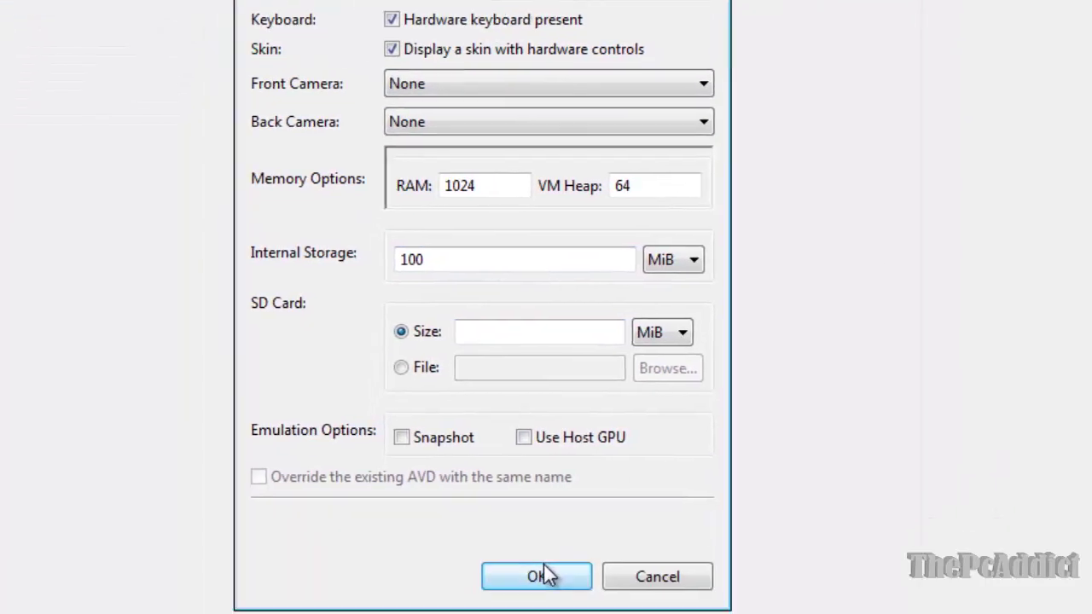
pyautogui.click(565, 505)
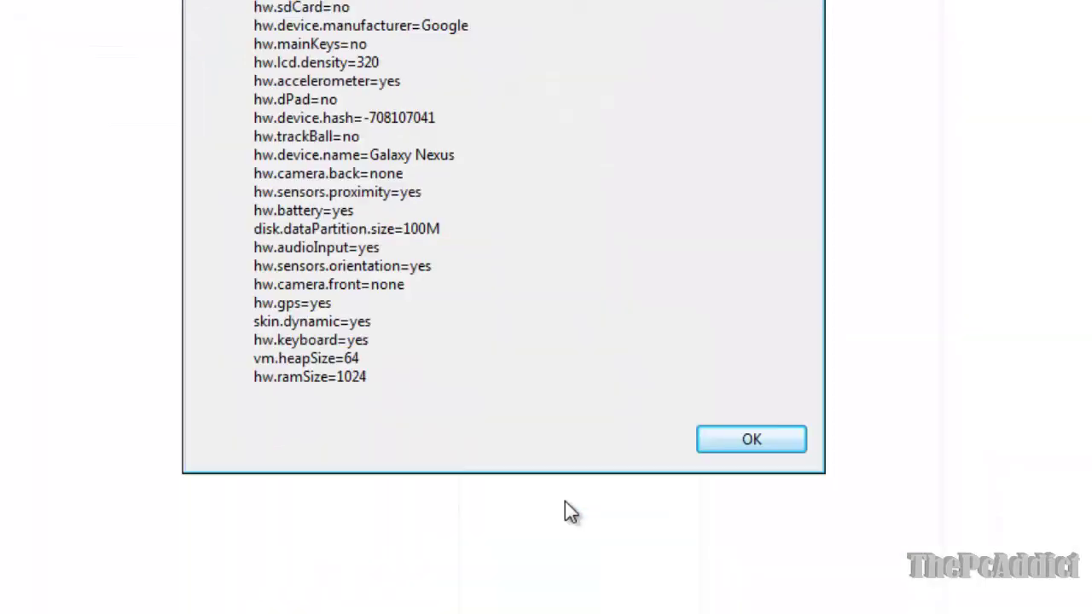
pyautogui.click(726, 445)
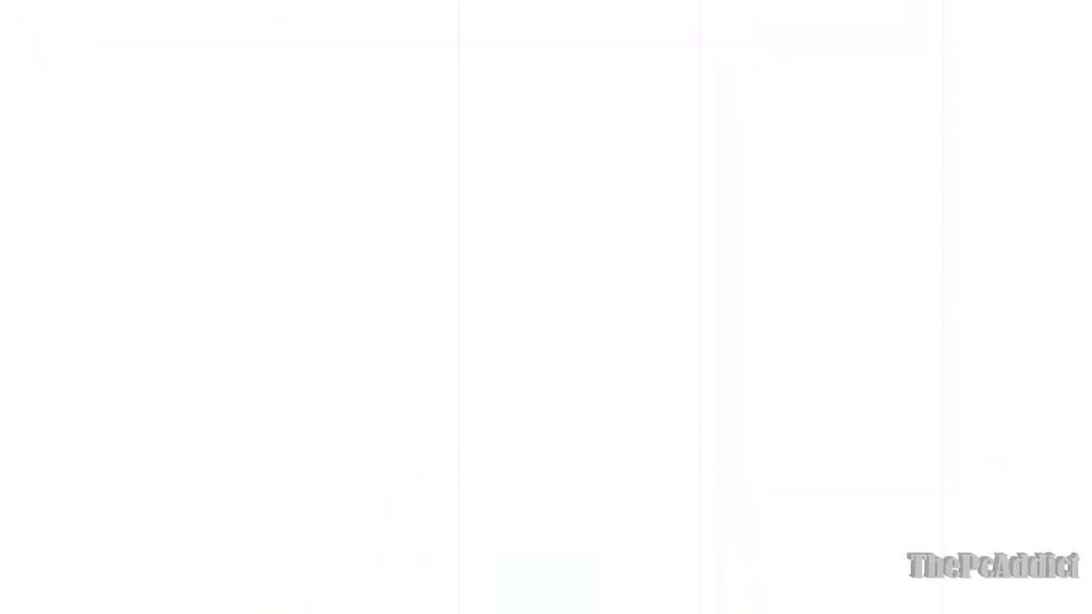